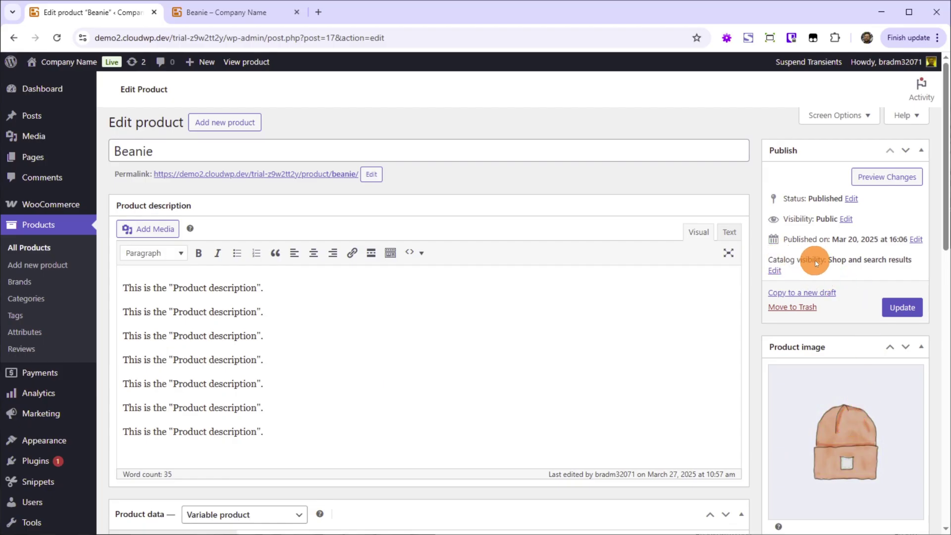
Mark the Beanie as a featured product in its catalog visibility settings and update the product
click(774, 271)
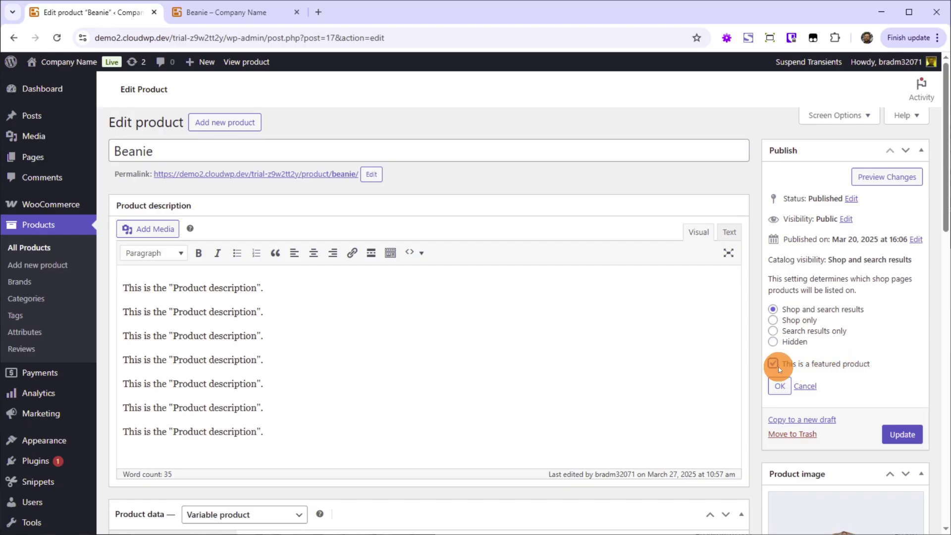
click(902, 435)
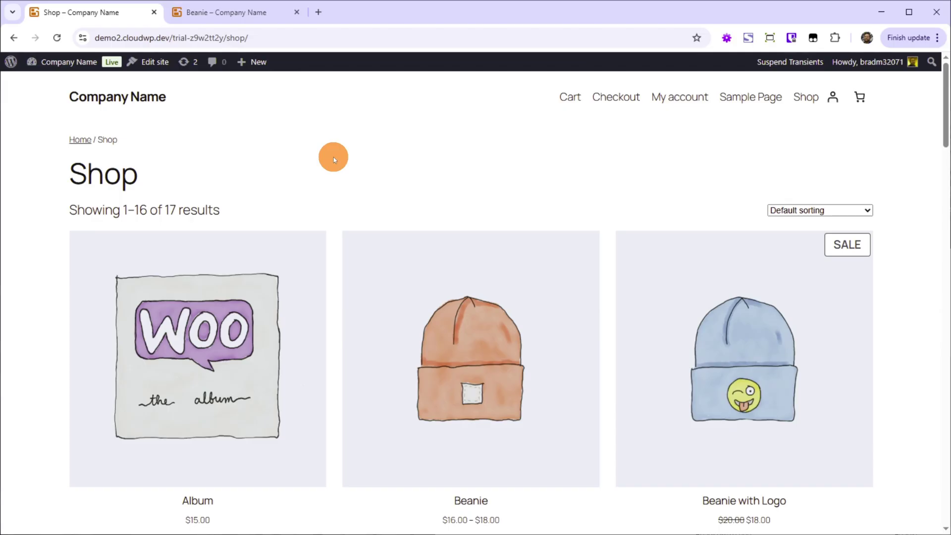
Examine the shop page's product listing and ChatGPT's answer about why a featured product changes nothing on the site
scroll(333, 157, down, 6)
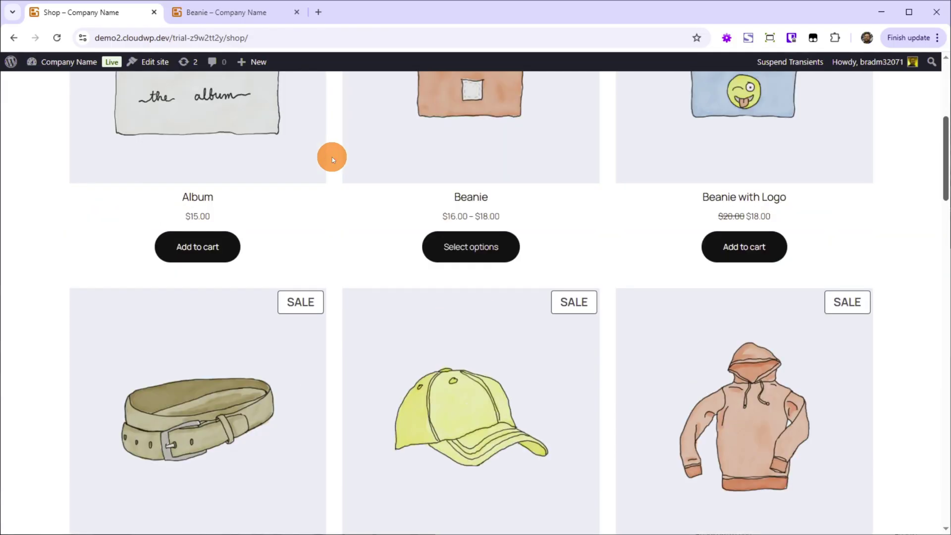
scroll(331, 158, down, 7)
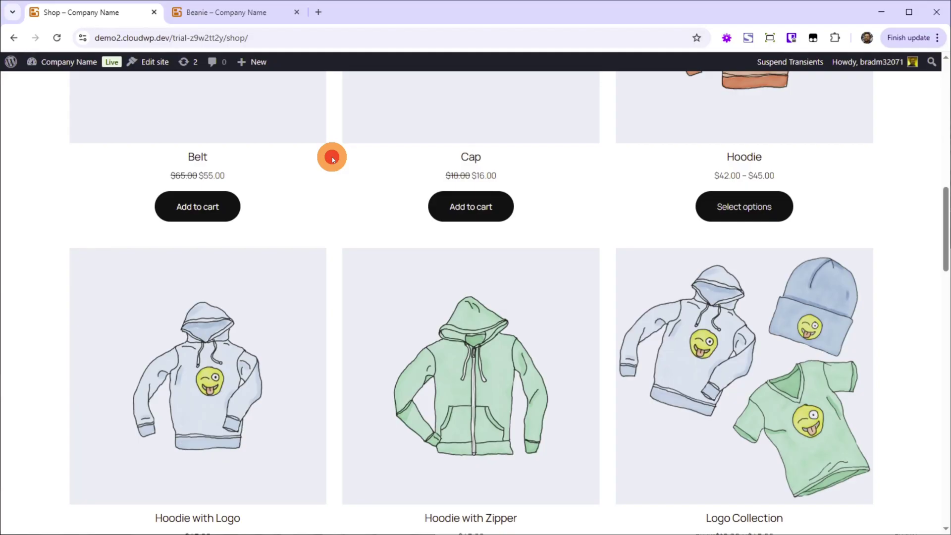
scroll(331, 158, down, 8)
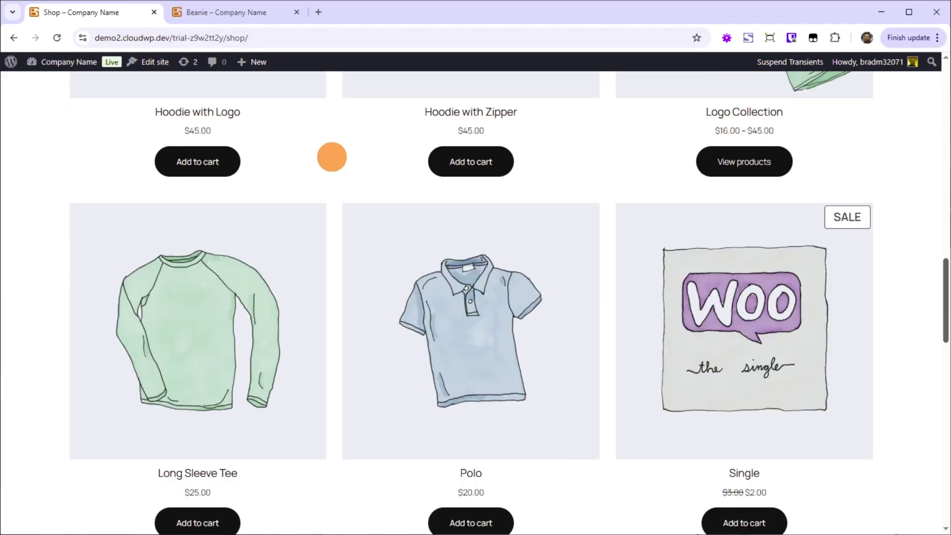
scroll(332, 157, down, 7)
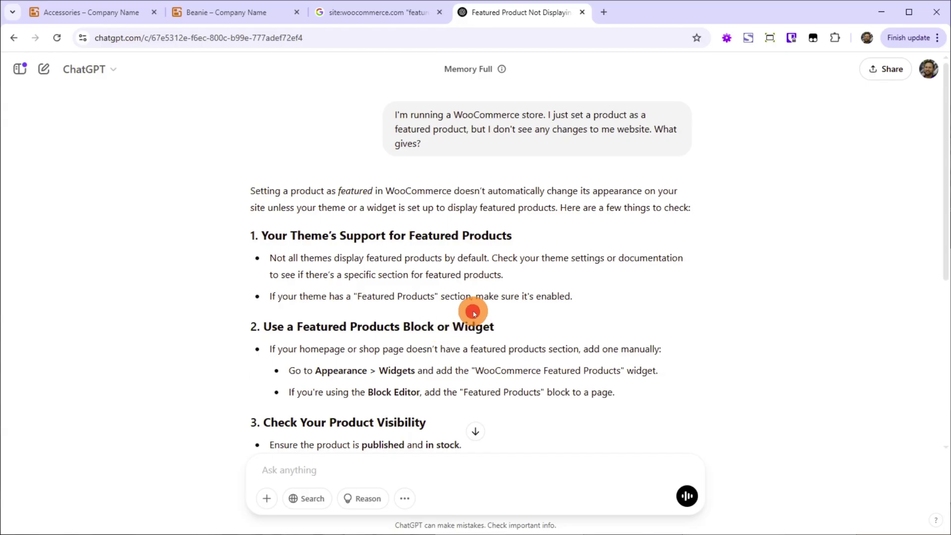
scroll(473, 313, down, 5)
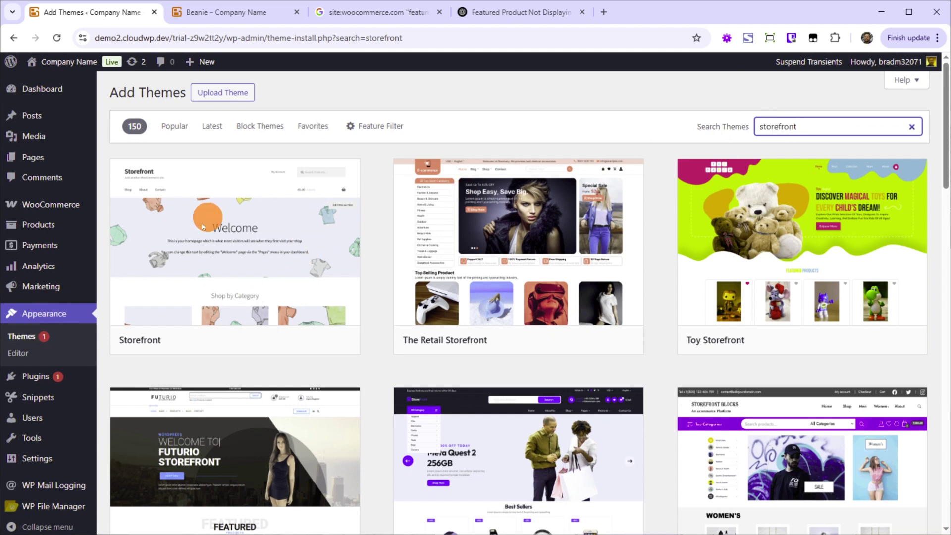
Install and activate the Storefront theme, and visit the site
click(241, 245)
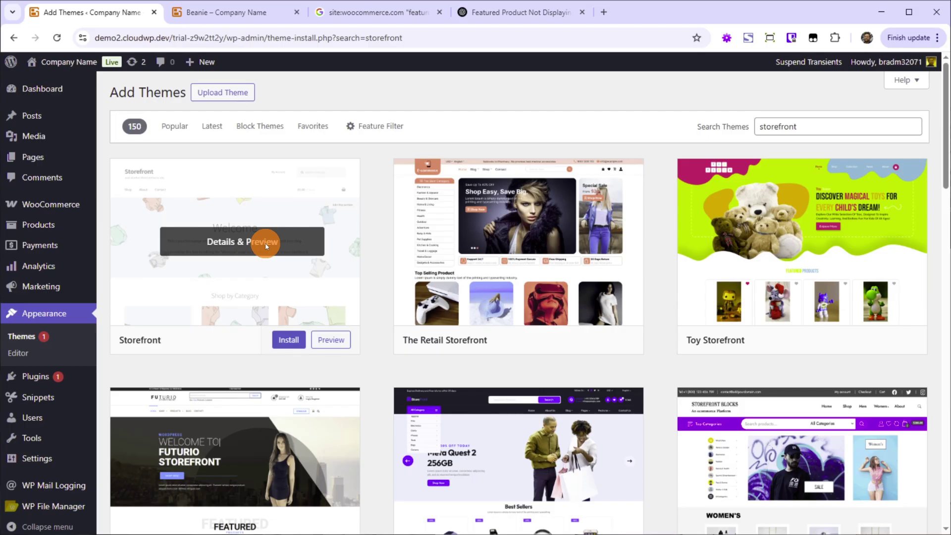
click(286, 342)
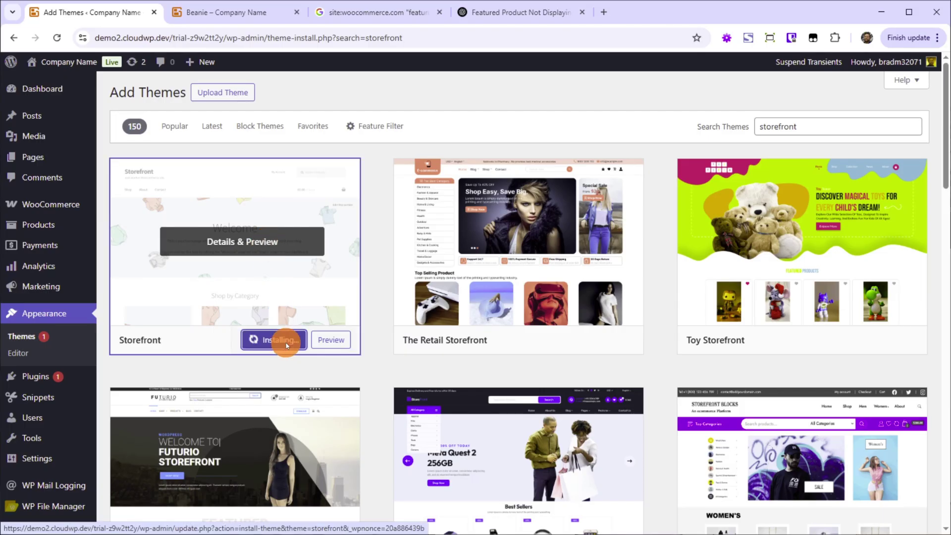
click(276, 335)
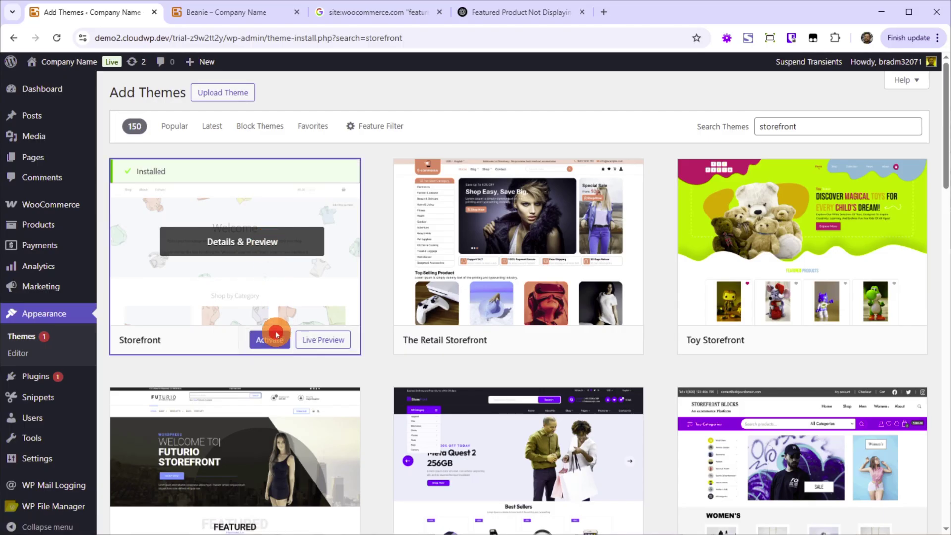
click(270, 340)
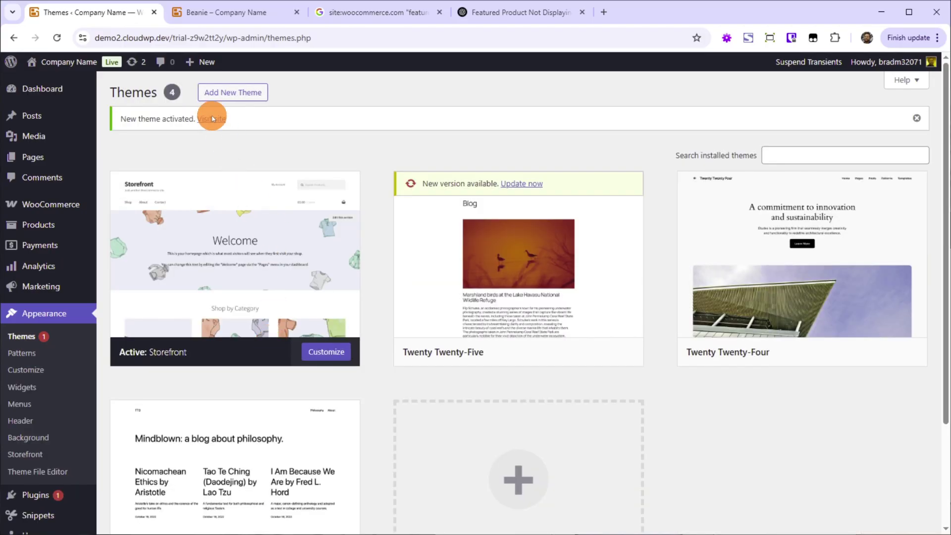
click(213, 127)
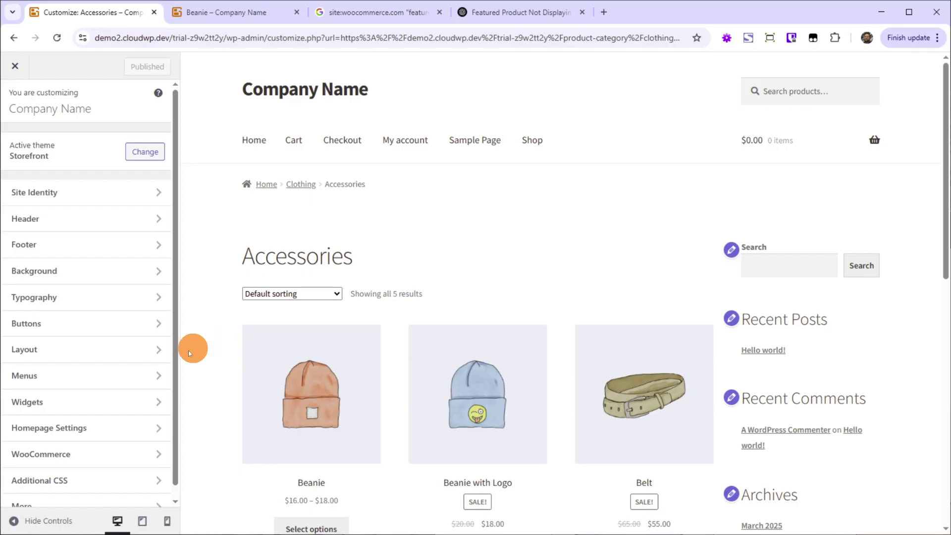
Add a WooCommerce Featured Product block to the Sidebar widget area in the Customizer
click(52, 401)
click(61, 145)
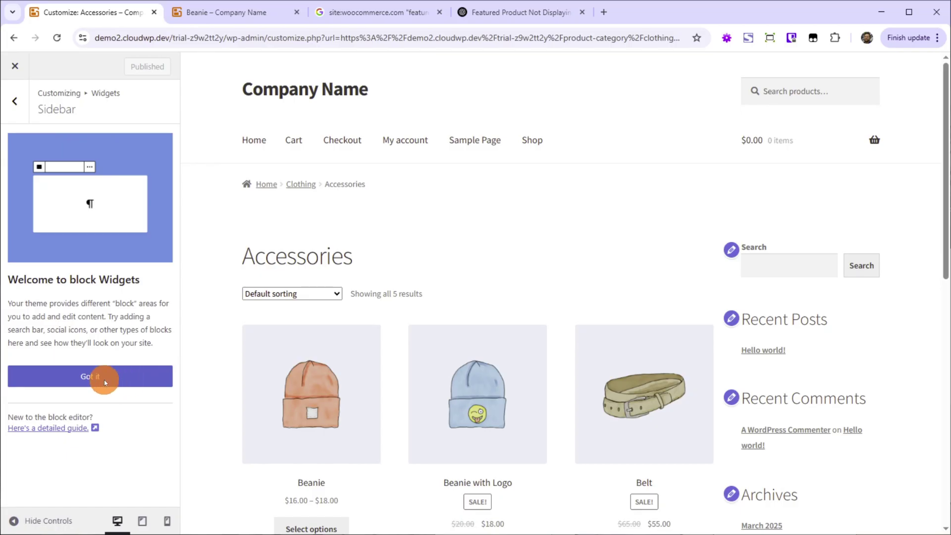
click(96, 381)
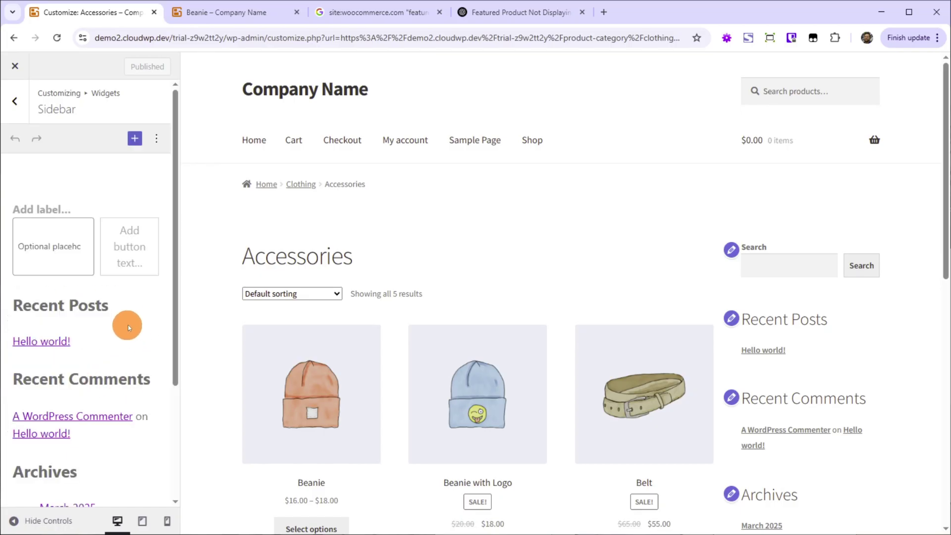
click(135, 138)
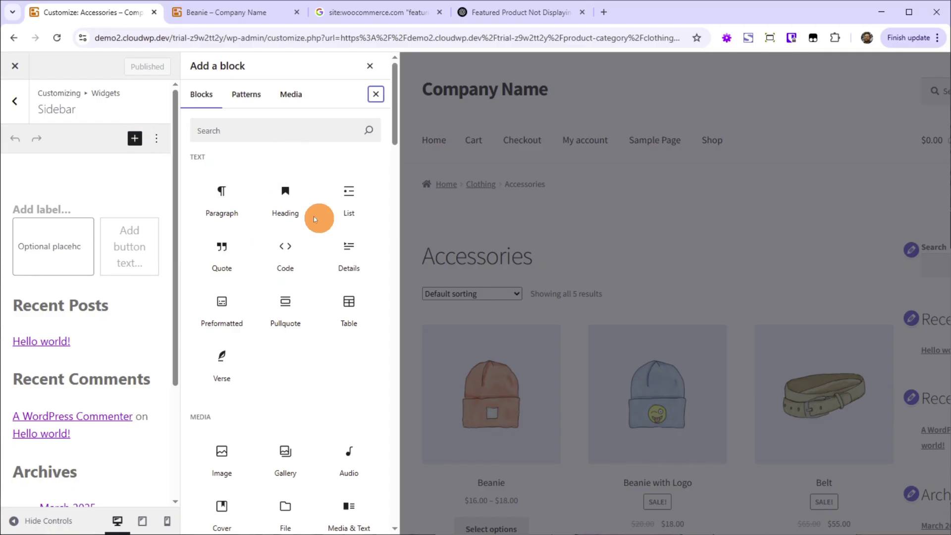
scroll(300, 232, down, 20)
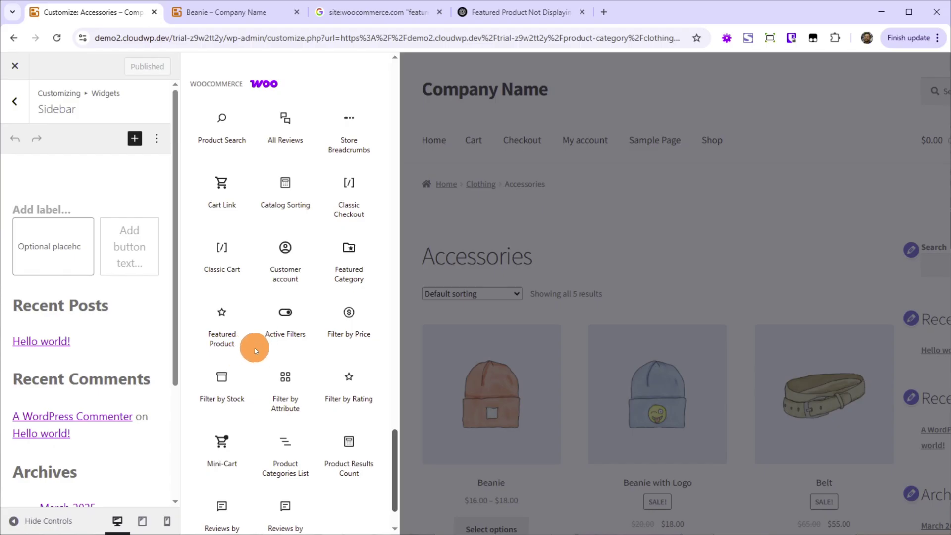
click(233, 337)
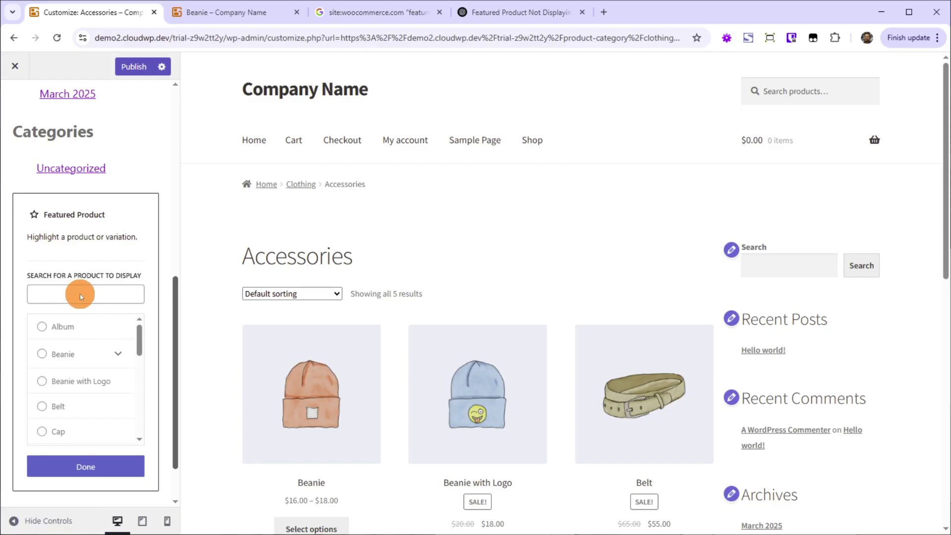
Finish the Featured Product block without choosing a product, publish the widget changes, and close the Customizer
click(92, 469)
click(142, 67)
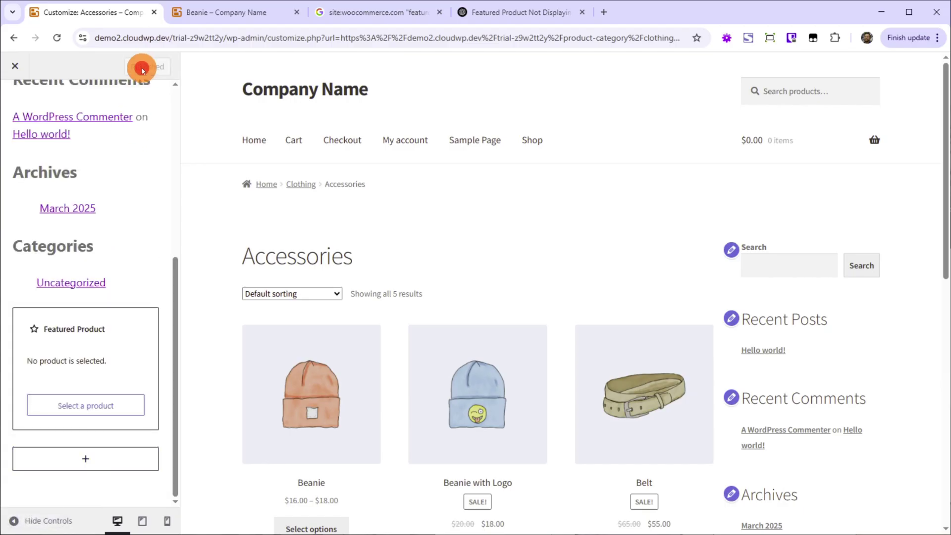
click(15, 67)
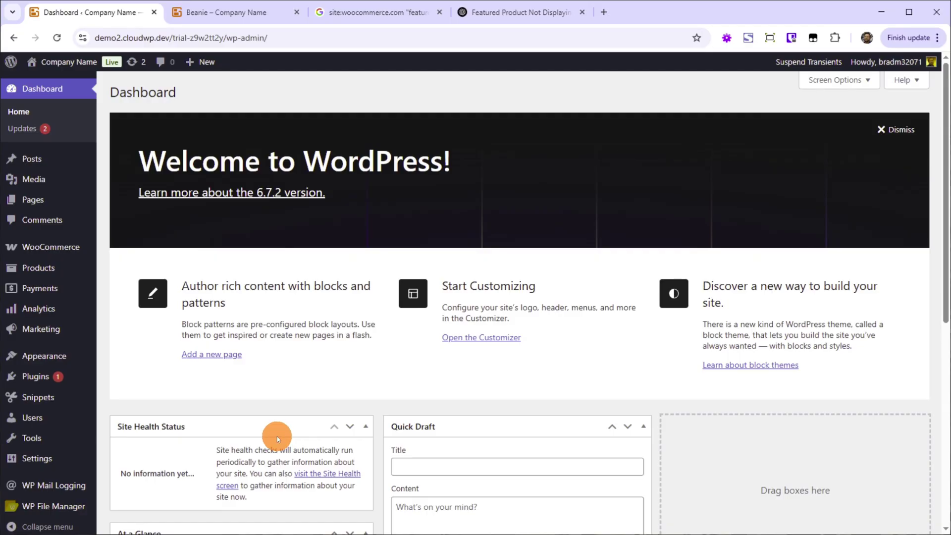
Create a page titled "Featured Products" containing the shortcode [products limit="8" columns="4" visibility="featured"]
click(17, 203)
click(177, 92)
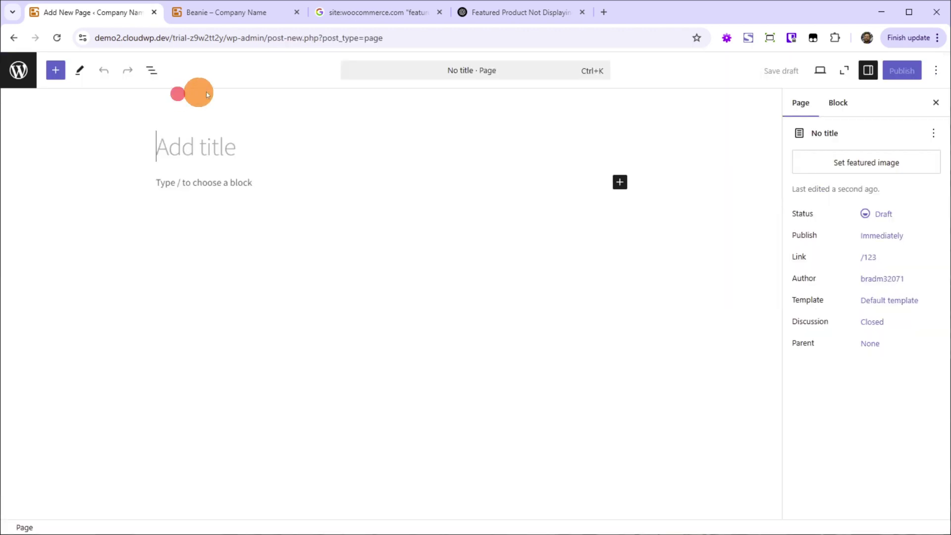
text(Featured Products)
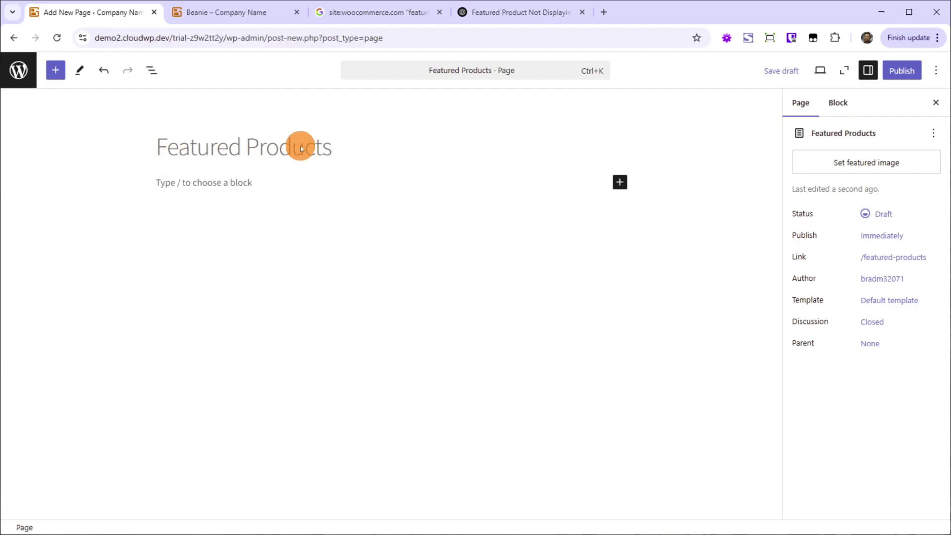
click(216, 186)
text([products limit="8" columns="4" visibility="featured"])
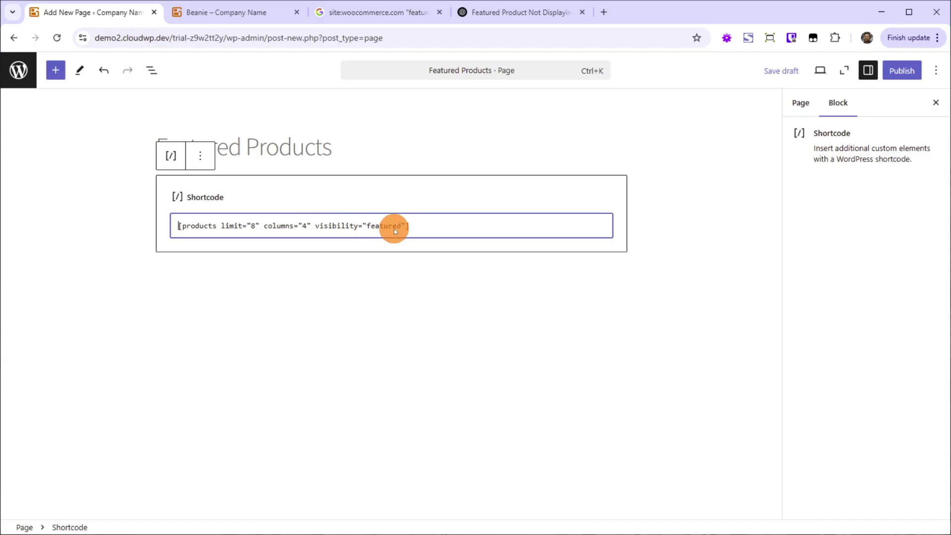
Publish the Featured Products page and view it on the site
click(902, 71)
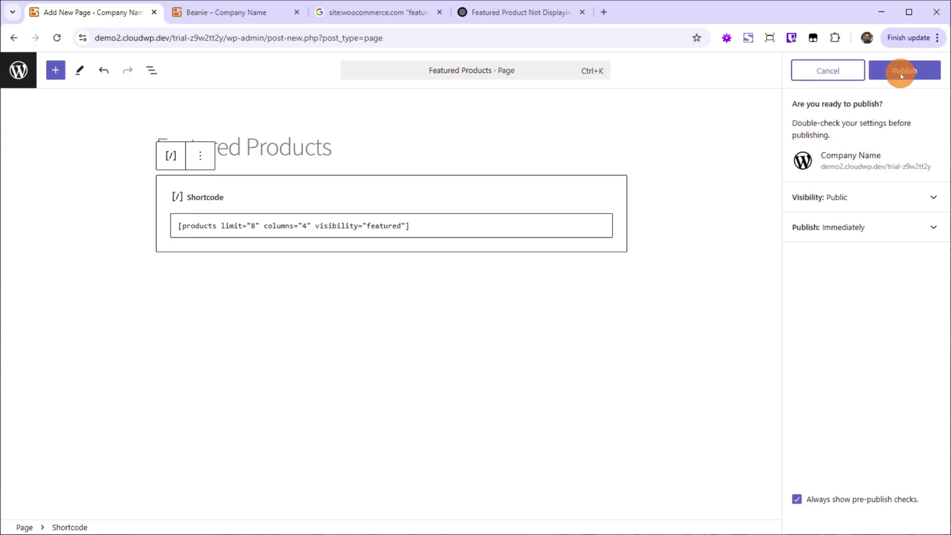
click(902, 74)
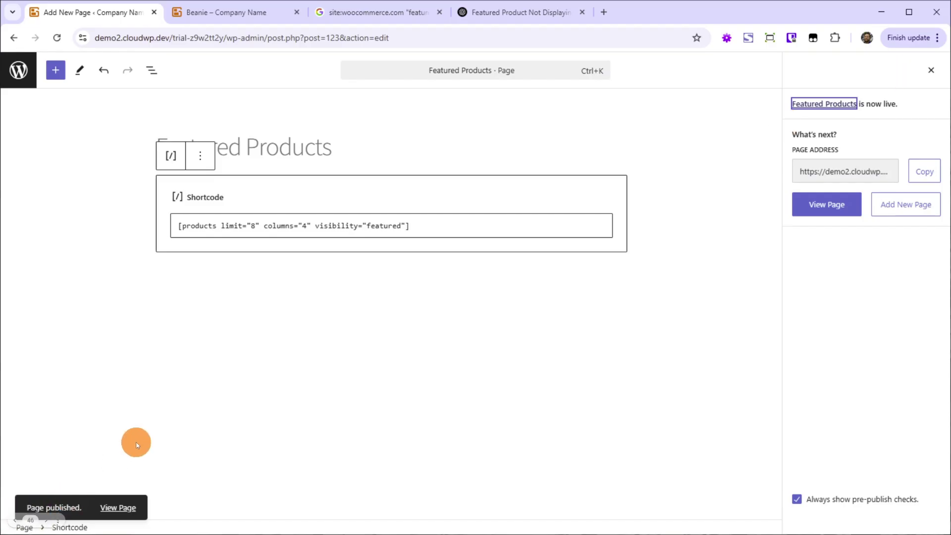
click(125, 508)
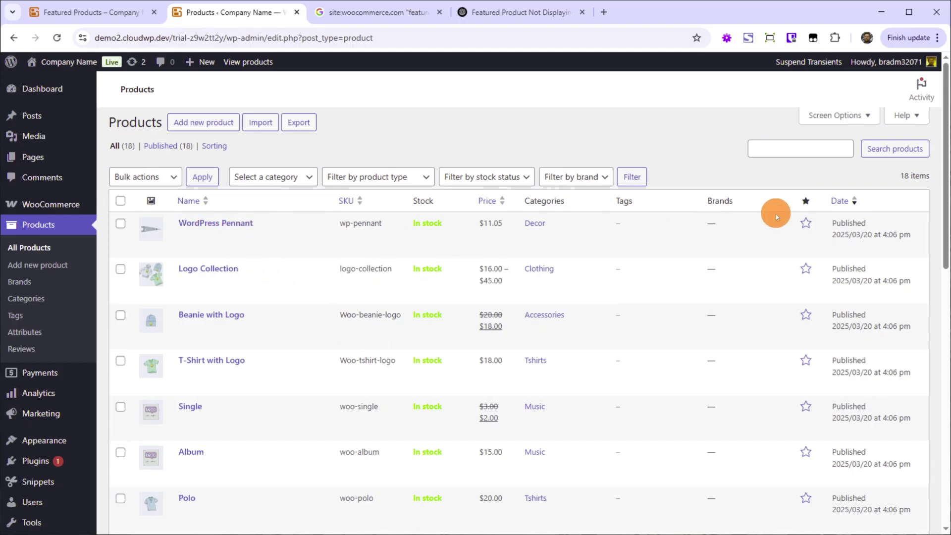
Mark WordPress Pennant as featured in the products list and return to the Featured Products page
click(806, 224)
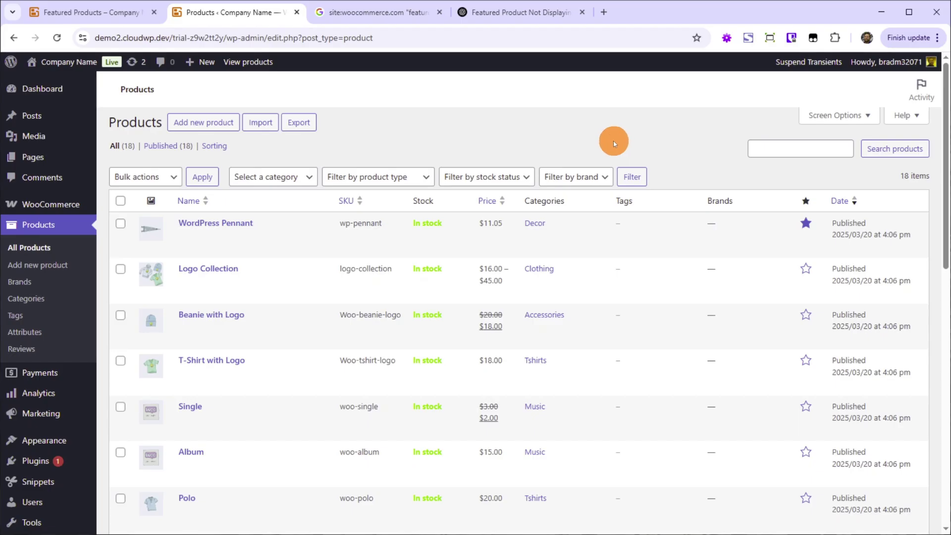
key(ctrl+shift+Tab)
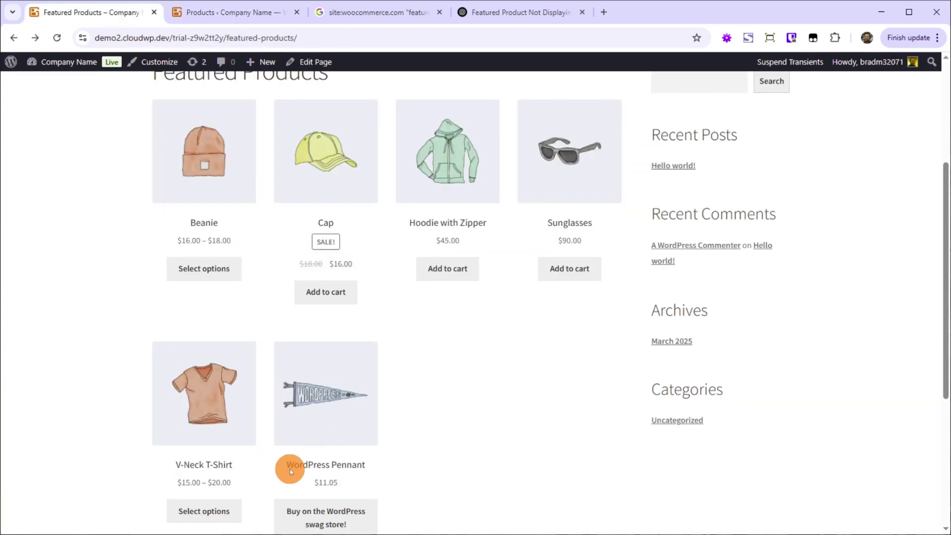